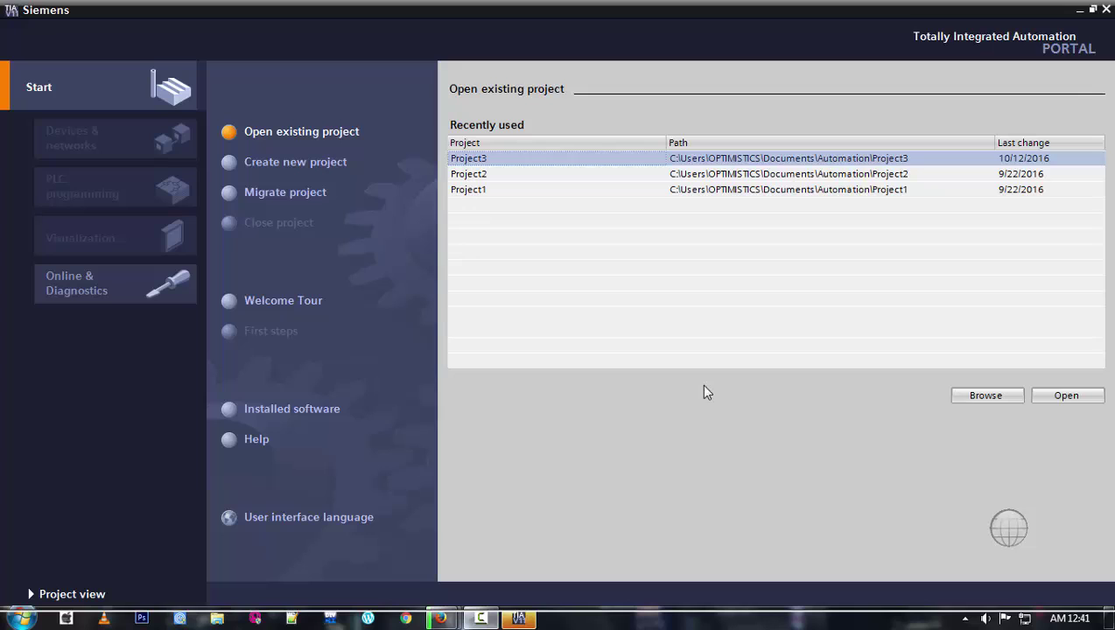
# Create a new project named Project4 at the default Automation folder path
pyautogui.click(296, 163)
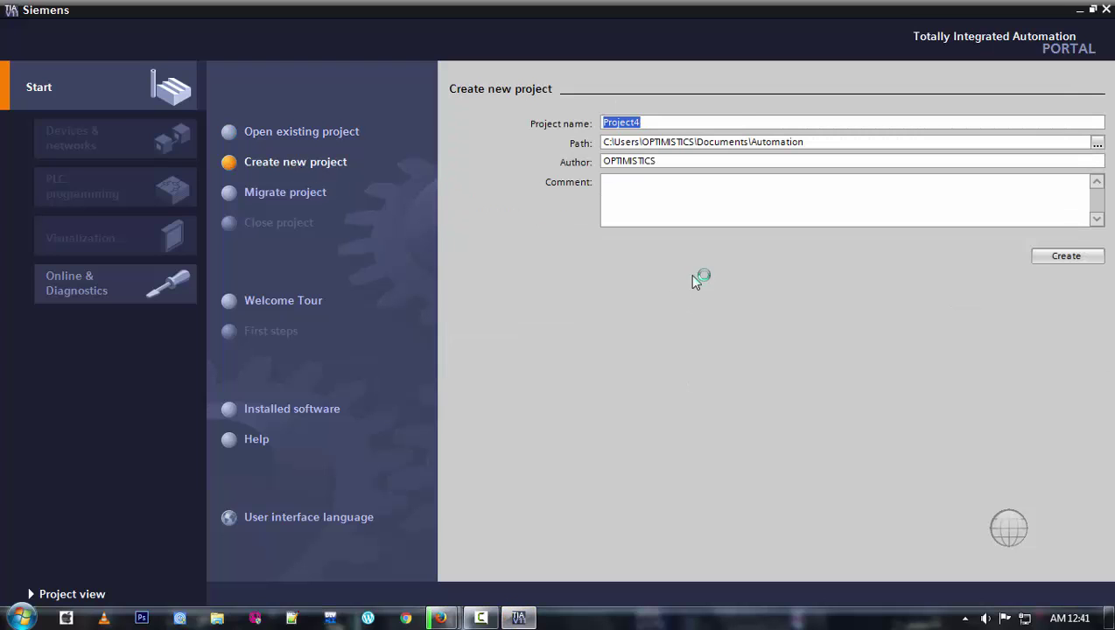
pyautogui.click(1060, 259)
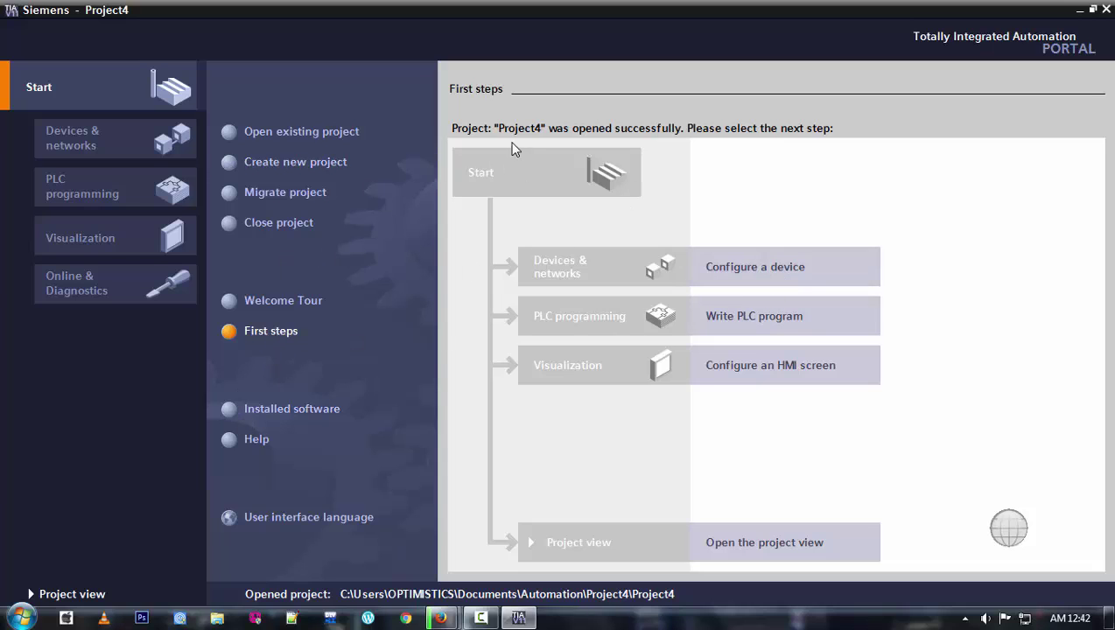
# Go to Configure a device and open the Add new device catalogue
pyautogui.click(792, 268)
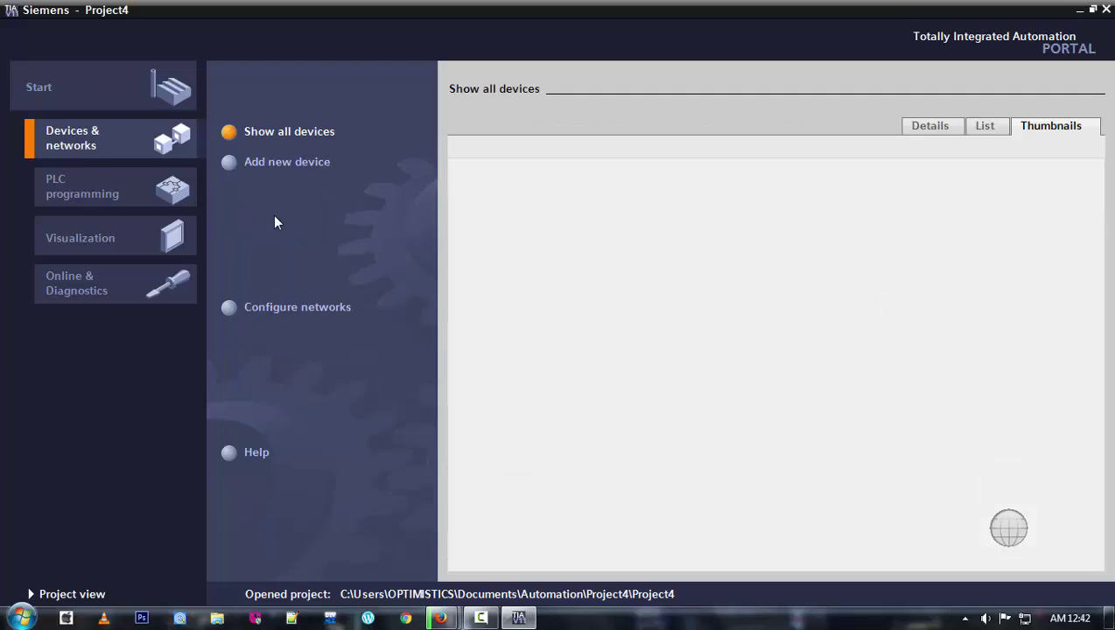
pyautogui.click(250, 164)
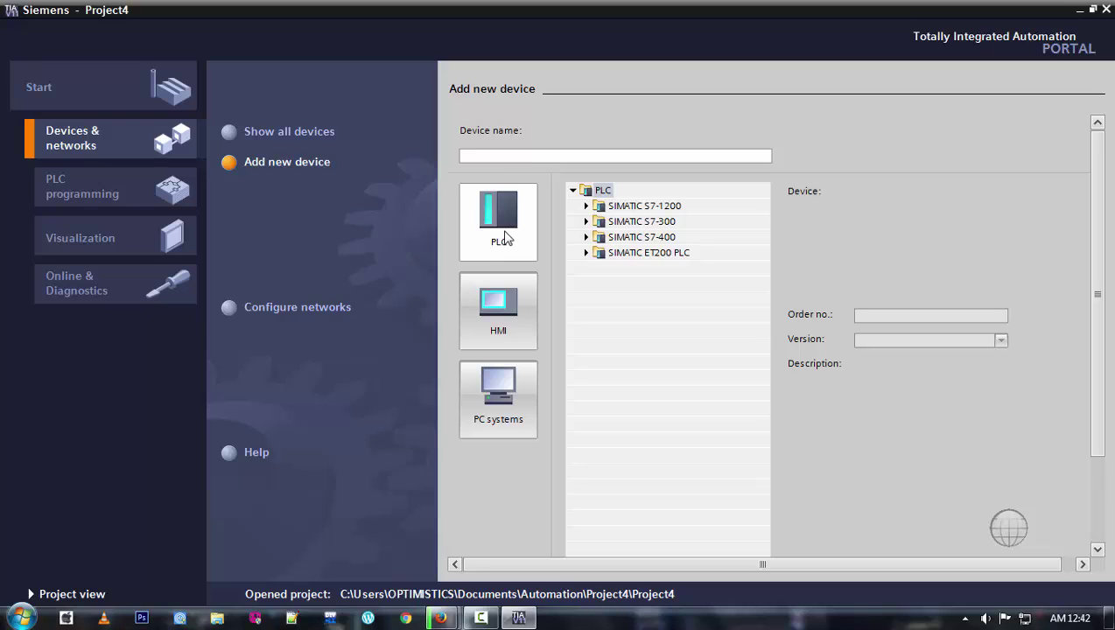
# Select CPU 1214C AC/DC/Rly, order number 6ES7 214-1BE30-0XB0, version V2.2, from SIMATIC S7-1200
pyautogui.click(586, 206)
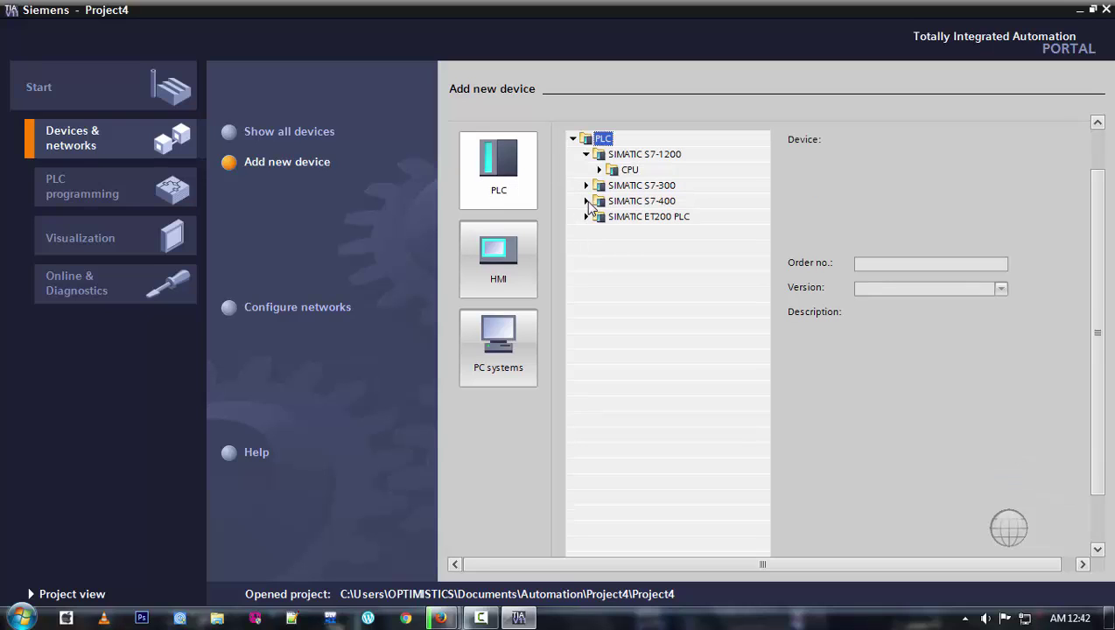
pyautogui.click(600, 170)
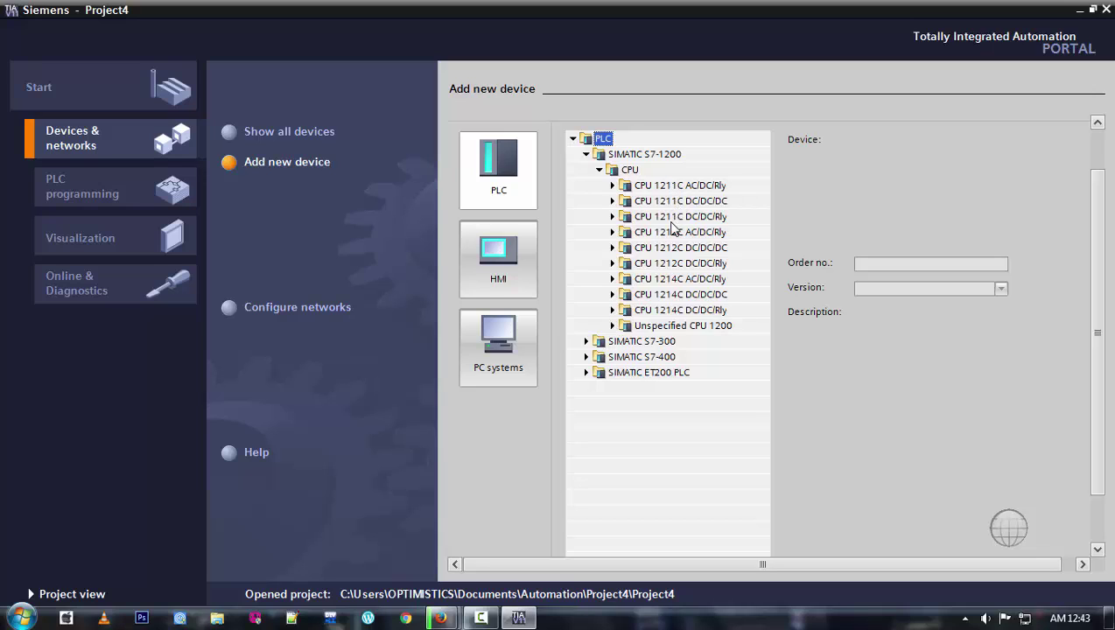
pyautogui.click(612, 279)
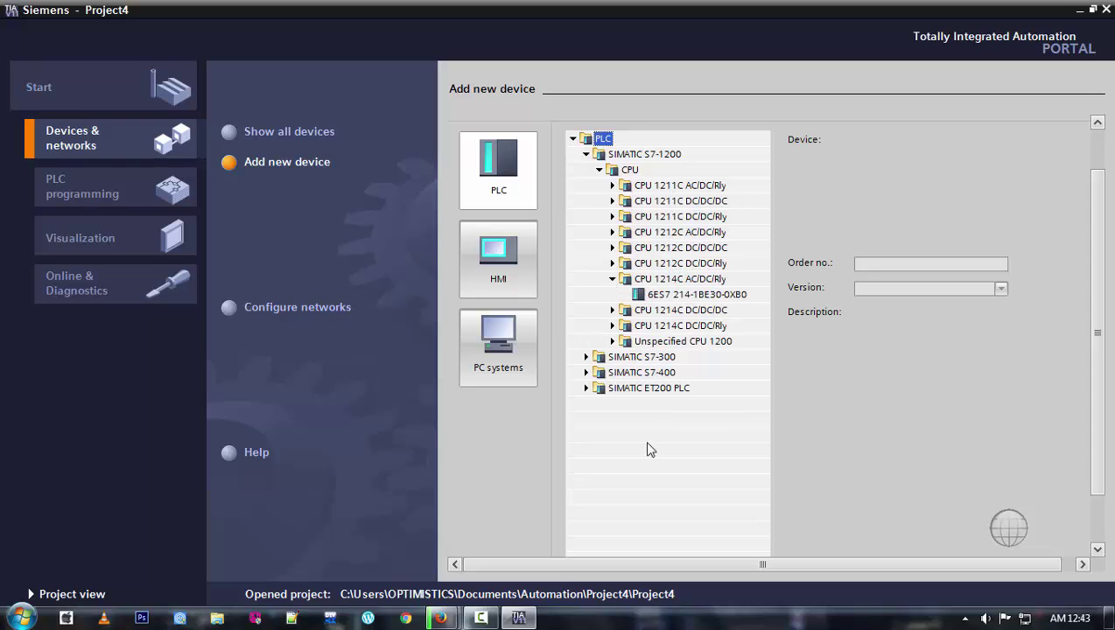
pyautogui.click(655, 295)
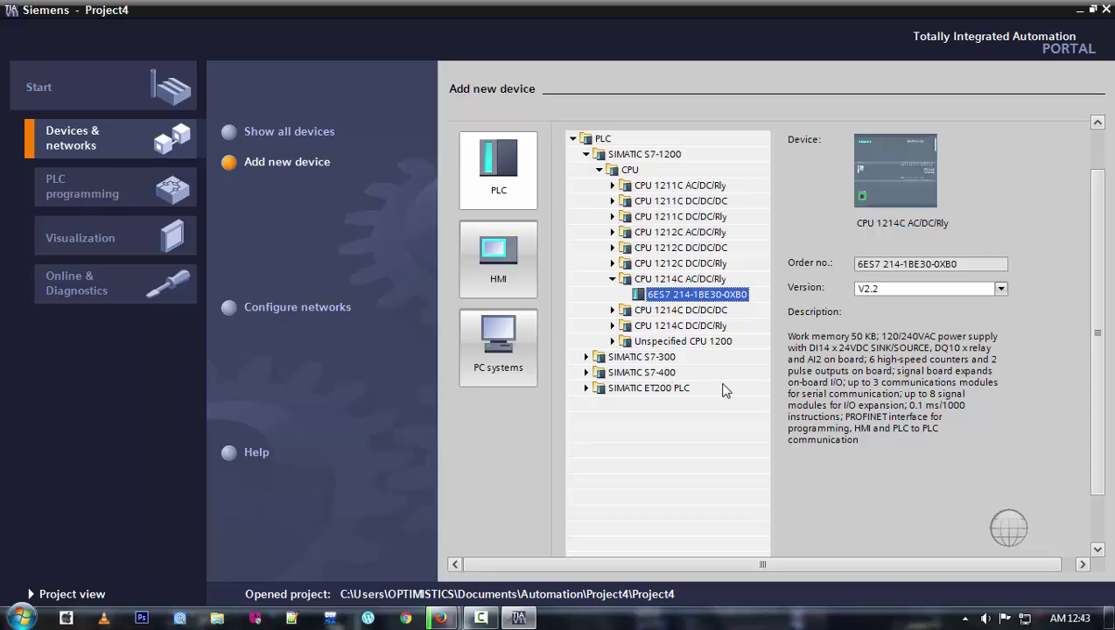
pyautogui.moveTo(1096, 333)
pyautogui.mouseDown()
pyautogui.moveTo(1102, 394)
pyautogui.moveTo(1105, 261)
pyautogui.moveTo(1097, 344)
pyautogui.mouseUp()
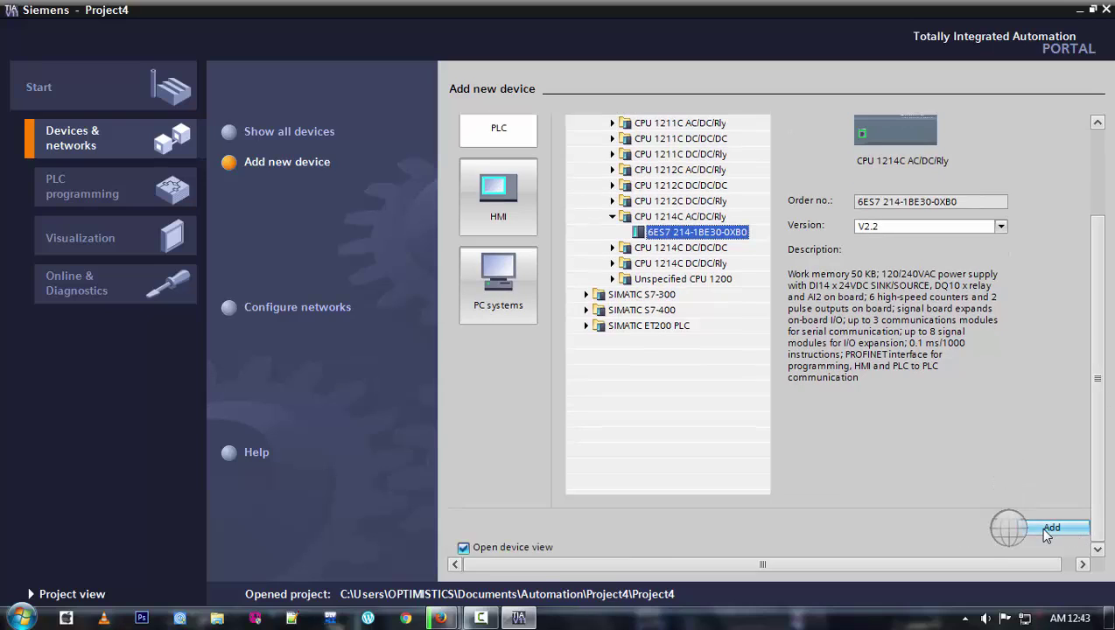
pyautogui.click(1078, 10)
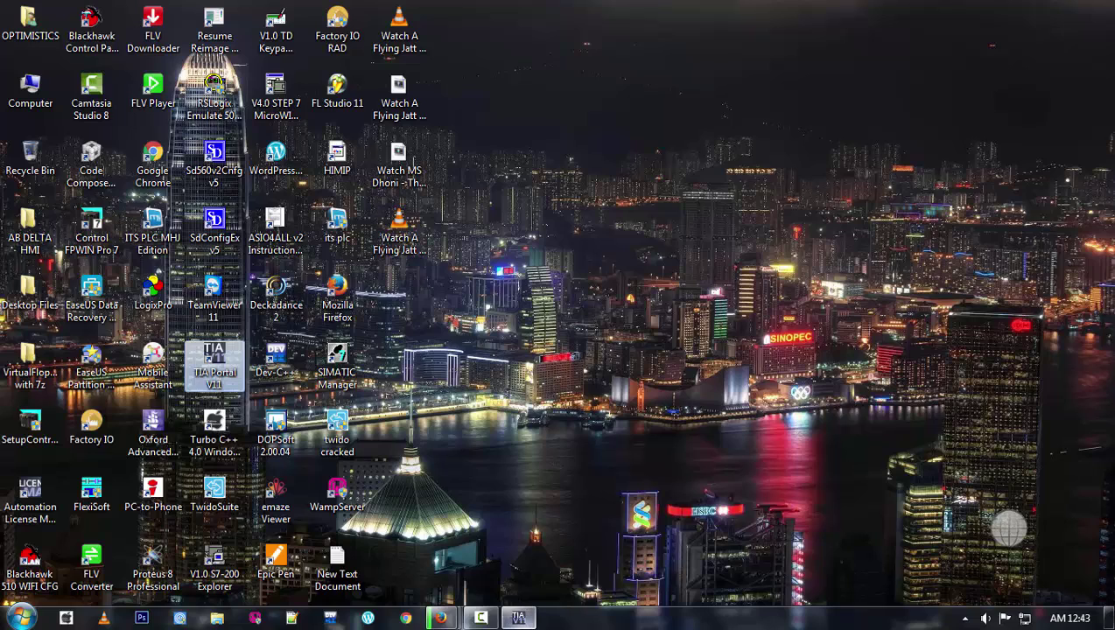
pyautogui.moveTo(521, 623)
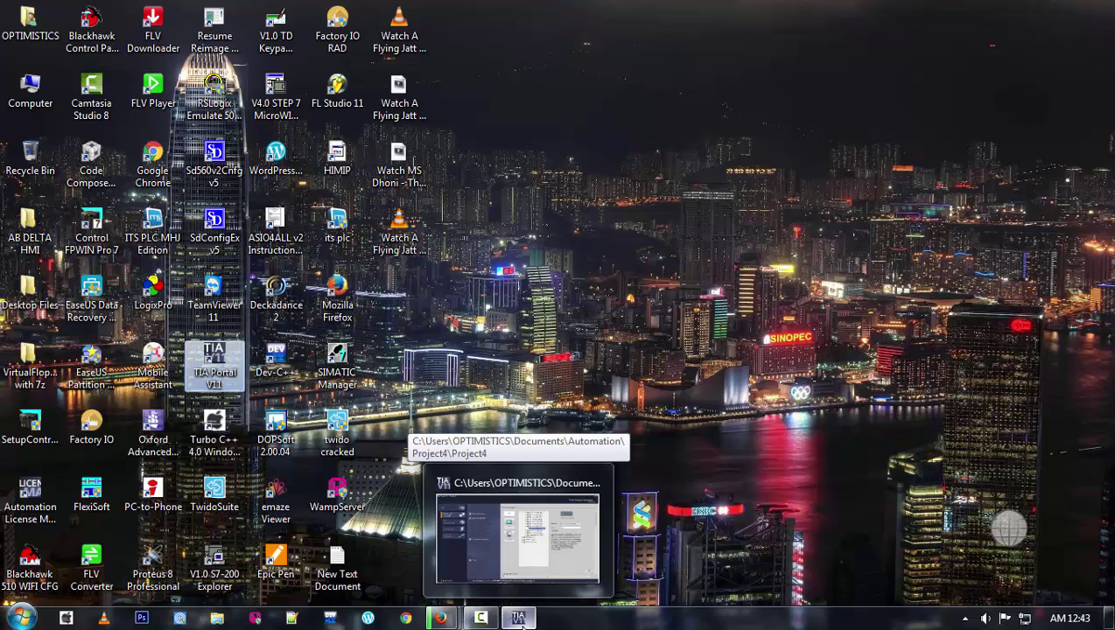
pyautogui.click(522, 620)
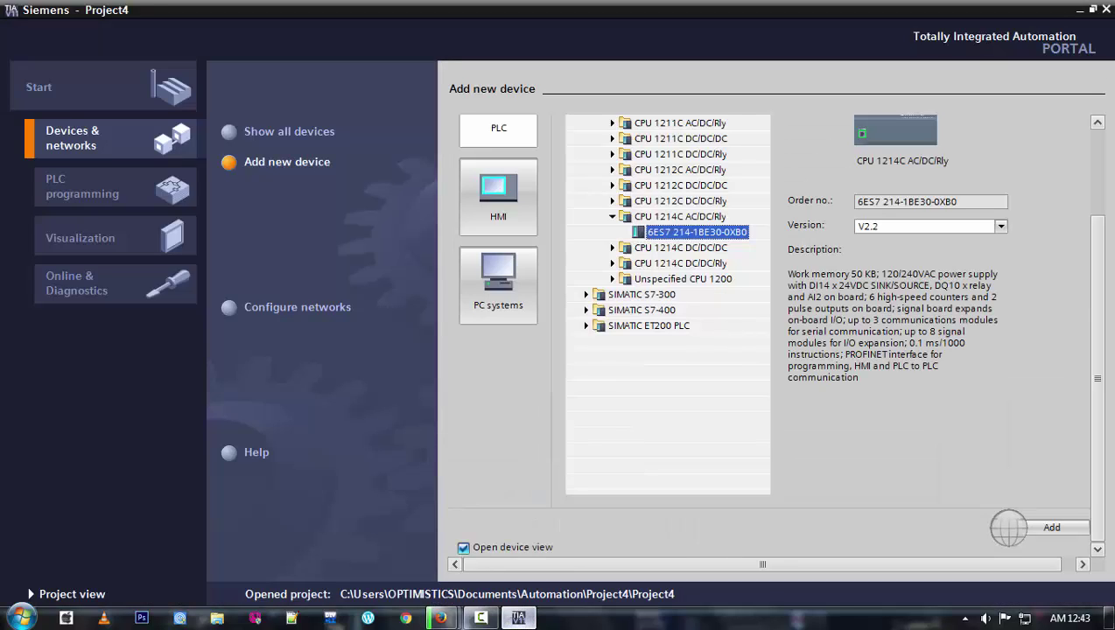
# Add the CPU as PLC_1 in device view and switch Windows to the Windows 7 Basic colour scheme
pyautogui.click(705, 247)
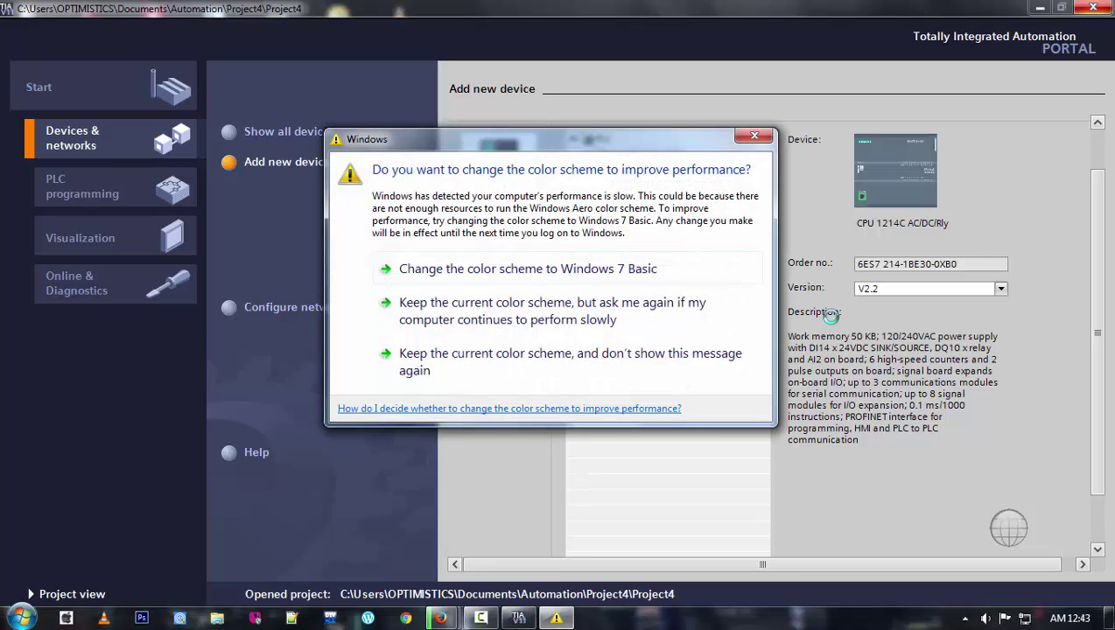
pyautogui.click(543, 269)
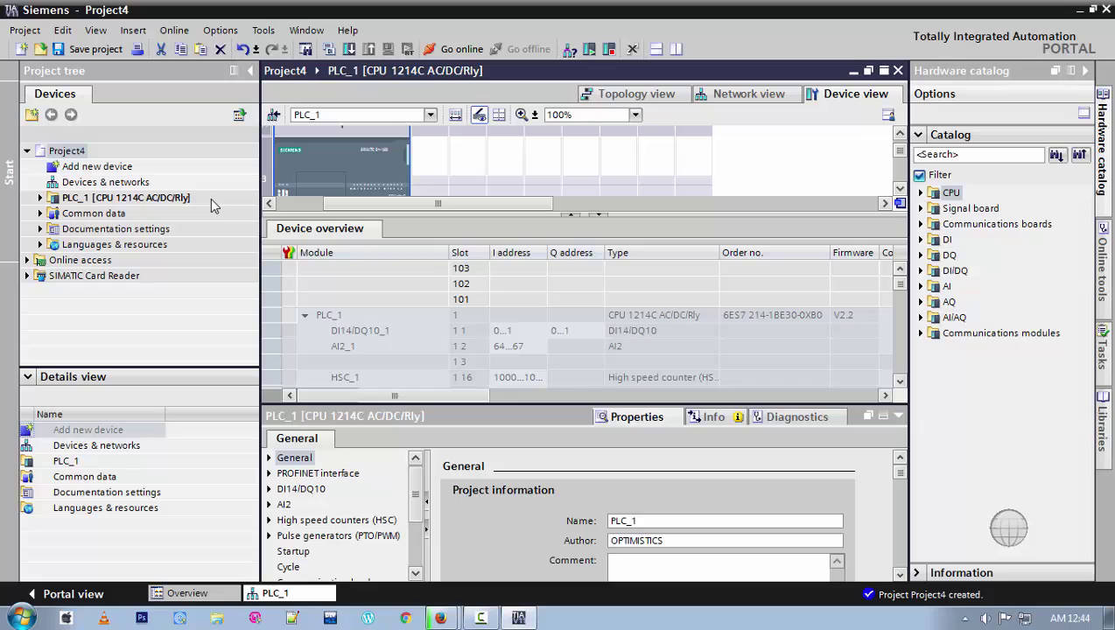
# Expand Project4 > PLC_1 > Program blocks to show Main [OB1] and Add new block
pyautogui.click(85, 156)
pyautogui.doubleClick(85, 156)
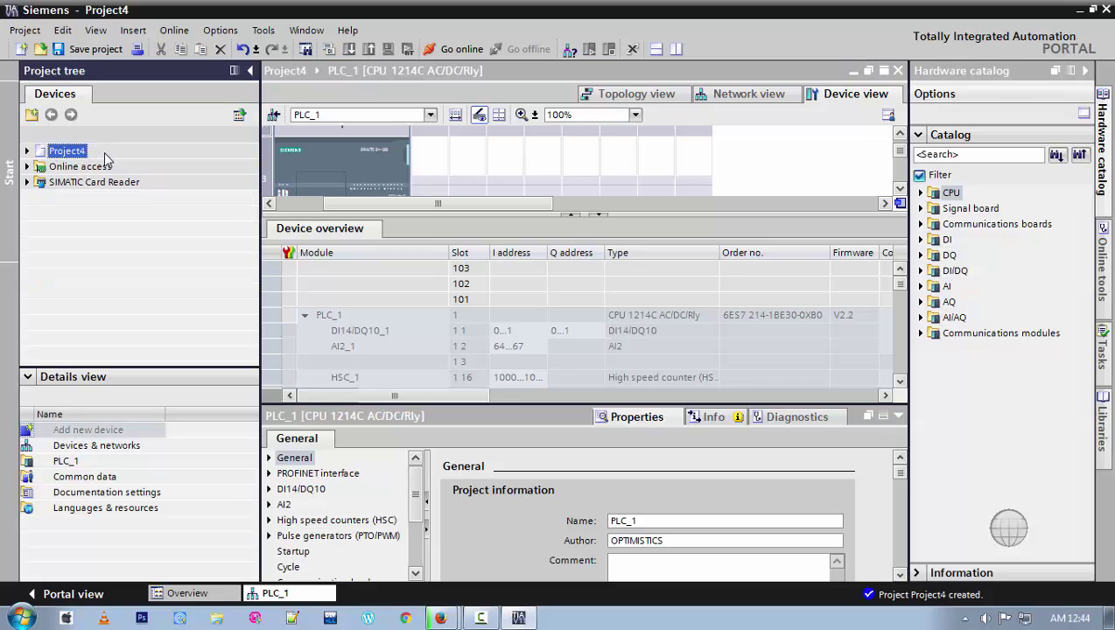
pyautogui.doubleClick(55, 157)
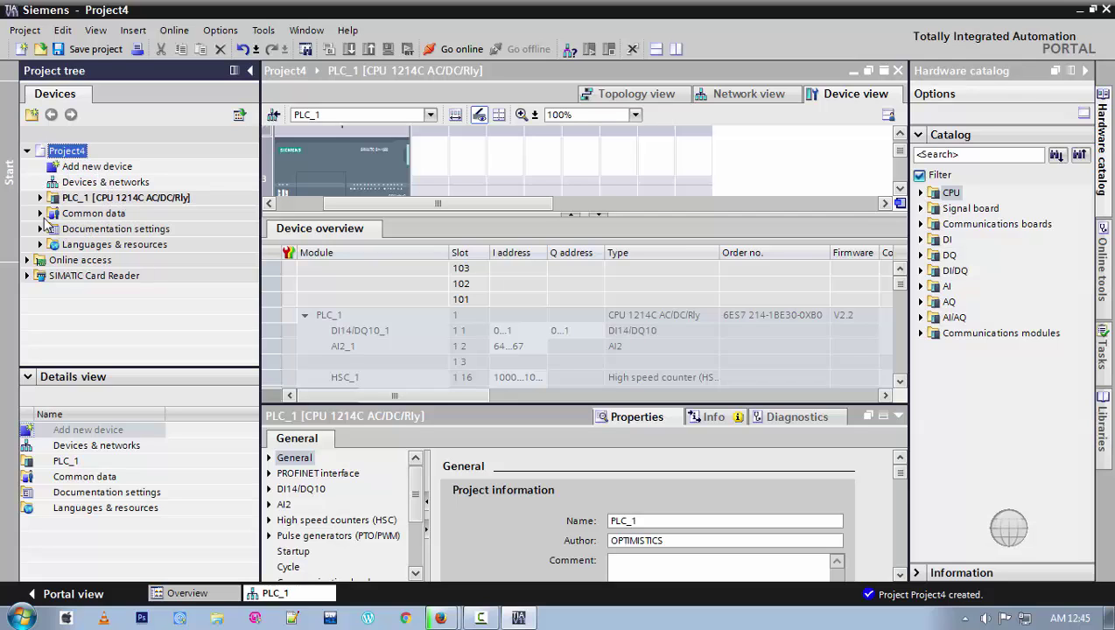
pyautogui.click(40, 198)
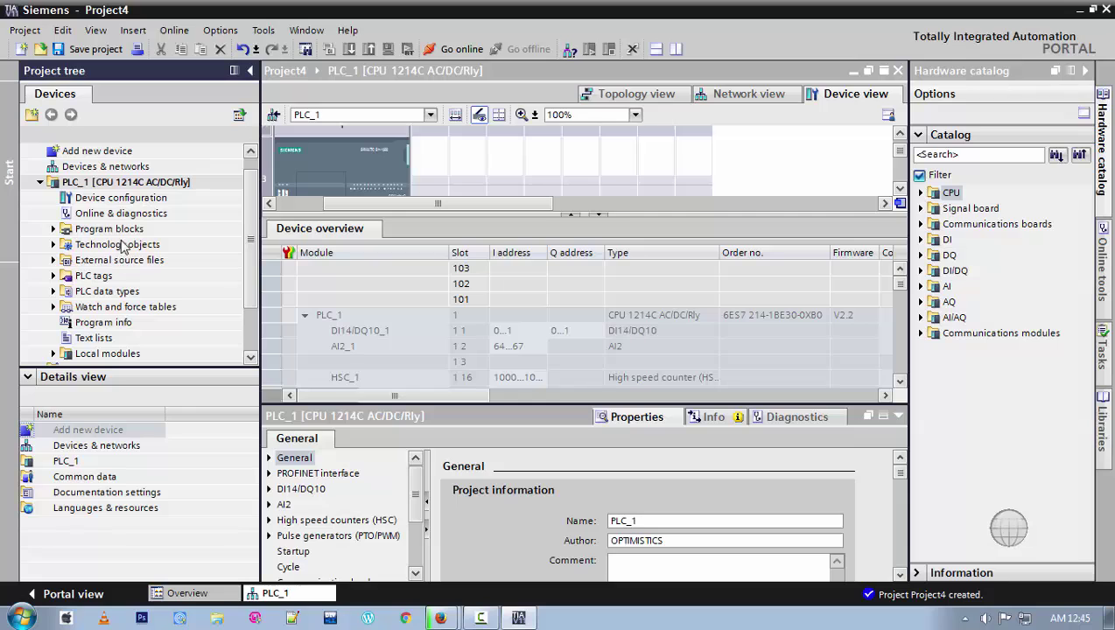
pyautogui.click(54, 228)
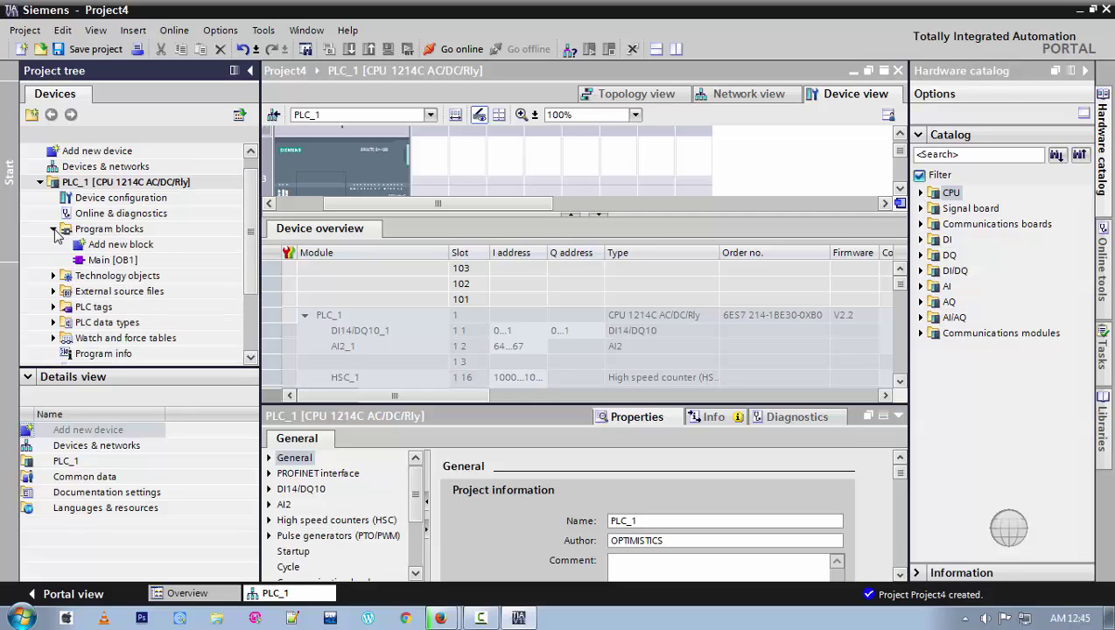
pyautogui.click(91, 261)
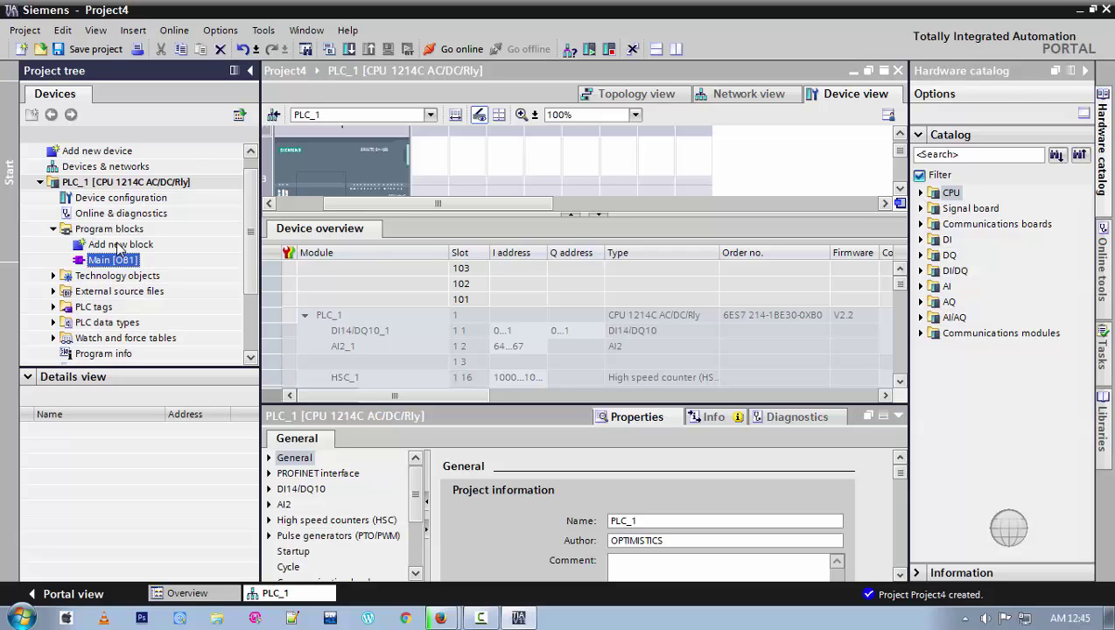
pyautogui.click(120, 246)
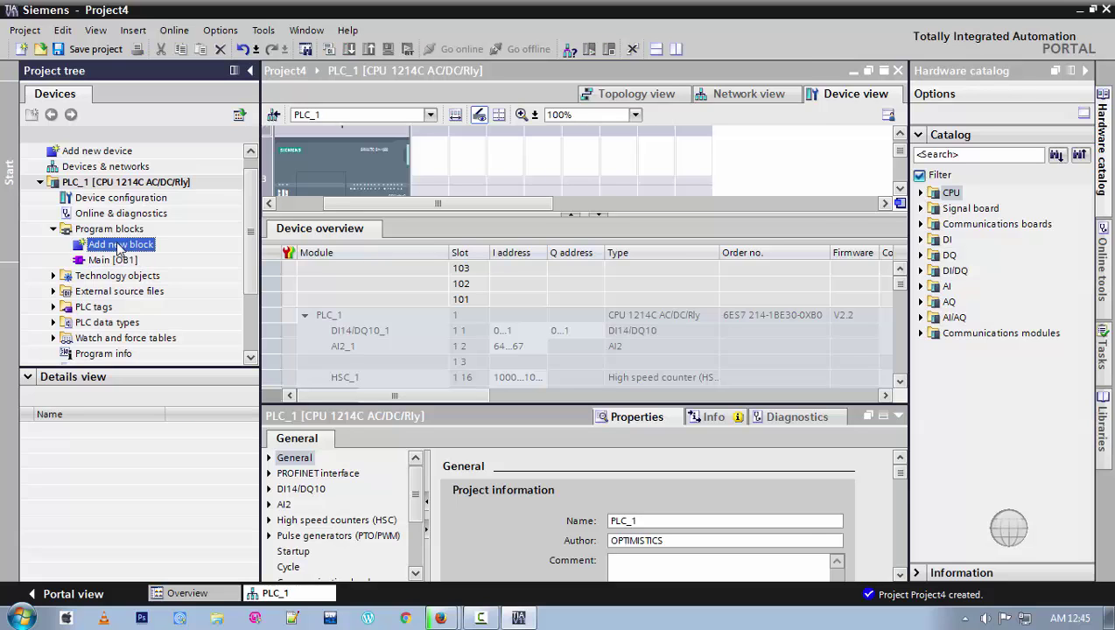
# Add a Function (FC) named Block_1 in LAD and open it for editing
pyautogui.doubleClick(120, 246)
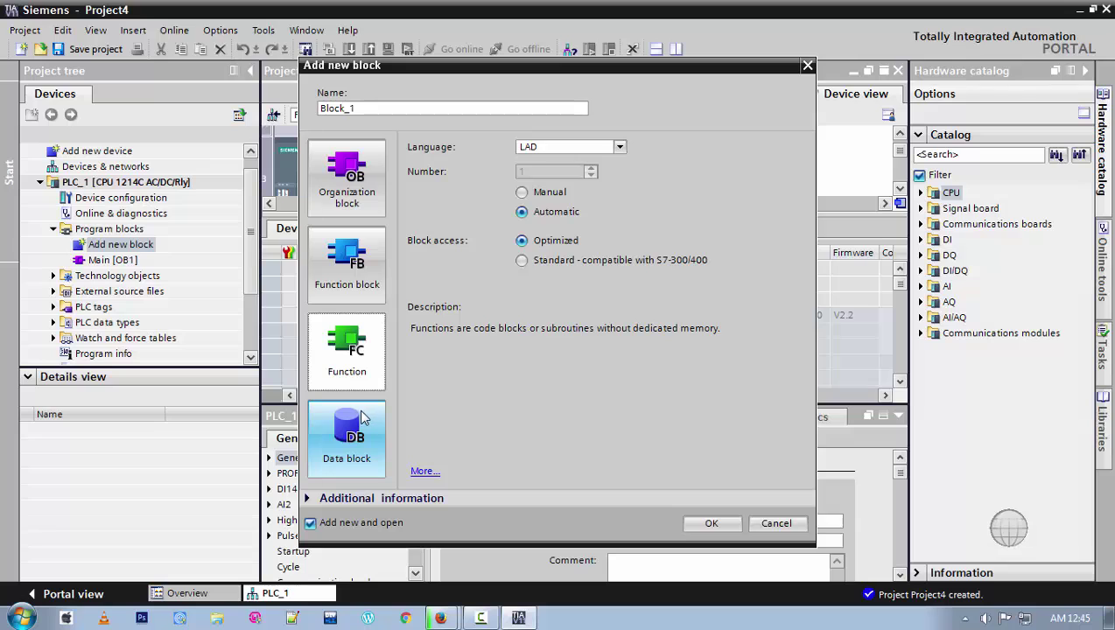
pyautogui.doubleClick(387, 108)
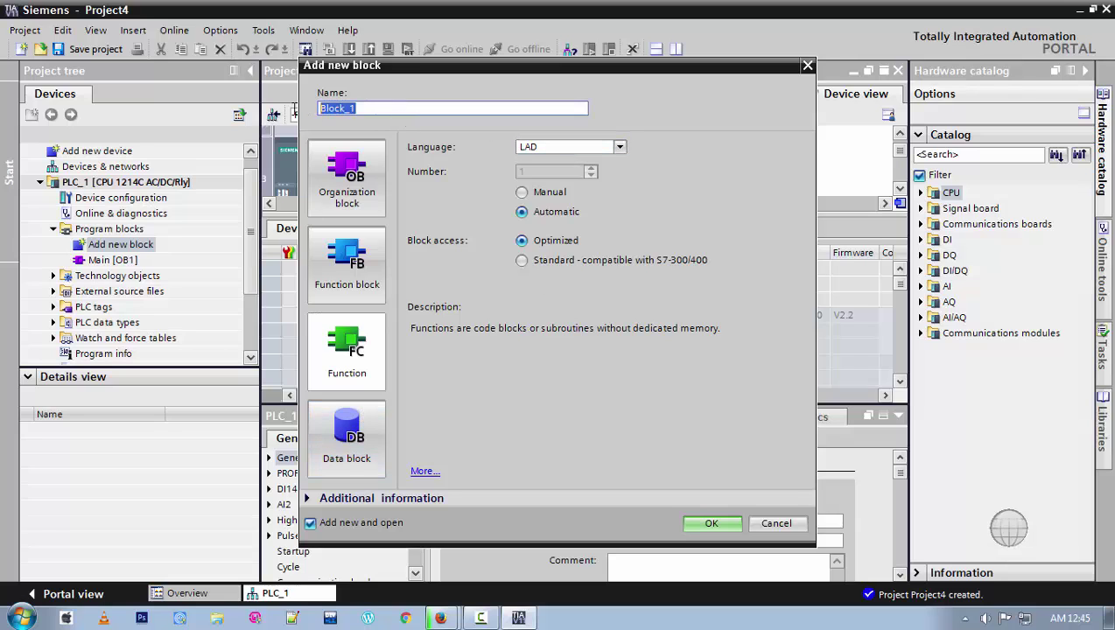
pyautogui.click(543, 150)
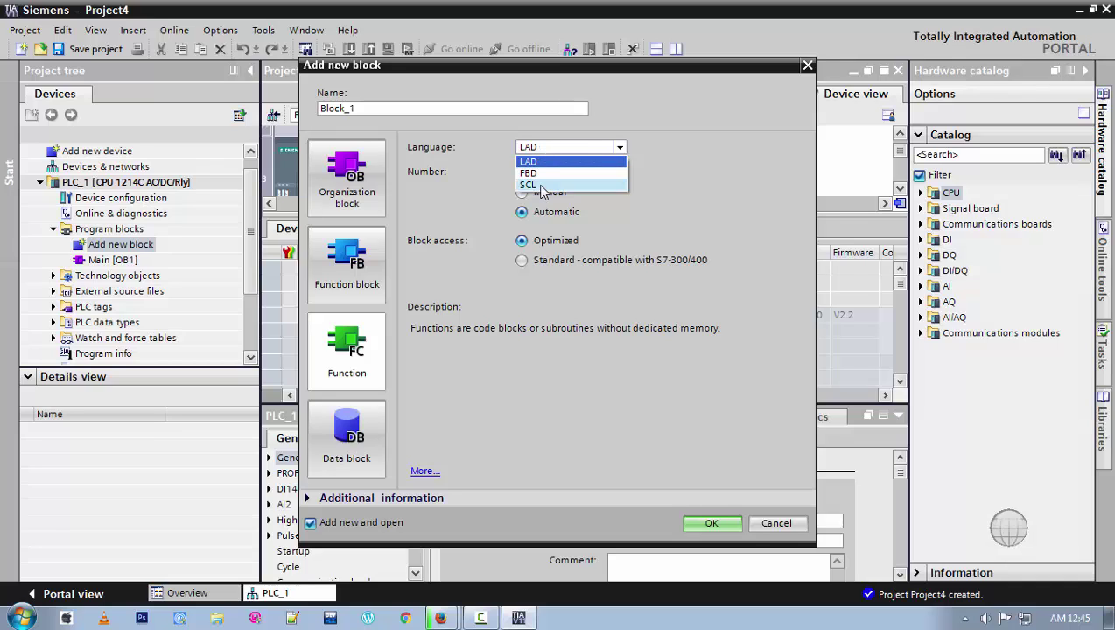
pyautogui.click(552, 152)
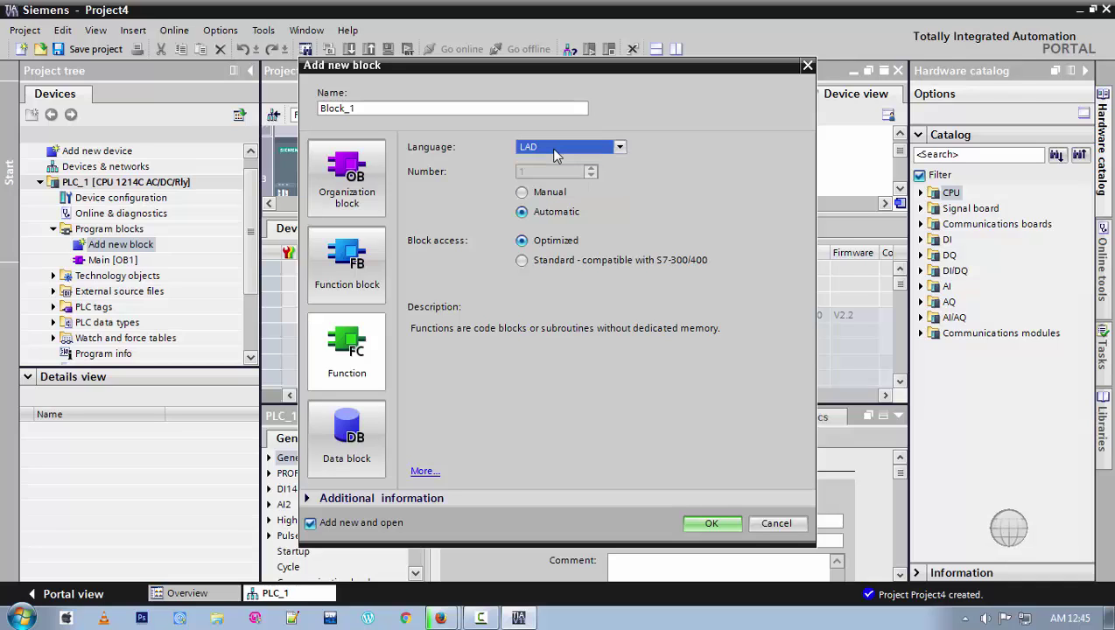
pyautogui.click(719, 524)
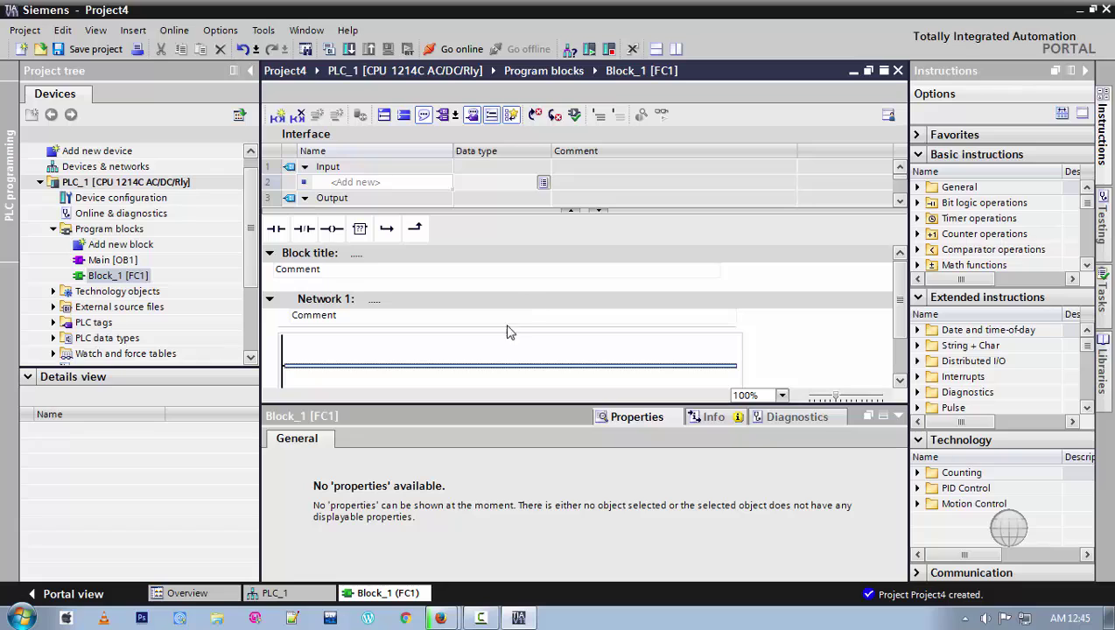
# Place a normally open contact on Network 1's rung
pyautogui.moveTo(276, 228); pyautogui.dragTo(333, 289)
pyautogui.scroll(-1, 332, 288)
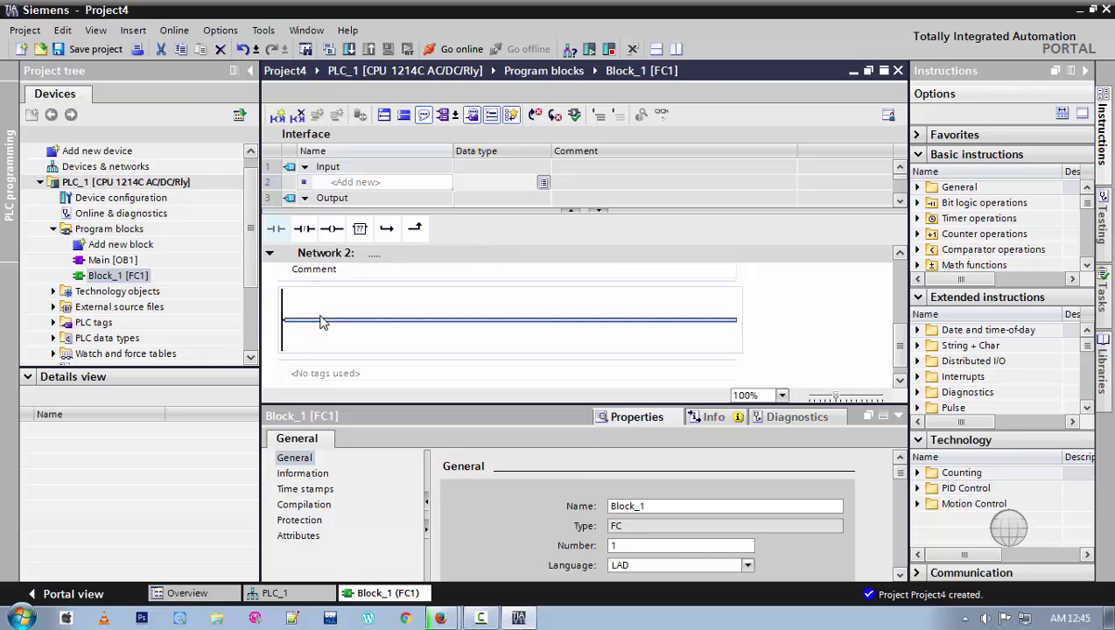
pyautogui.moveTo(276, 228); pyautogui.dragTo(446, 321)
pyautogui.scroll(2, 446, 323)
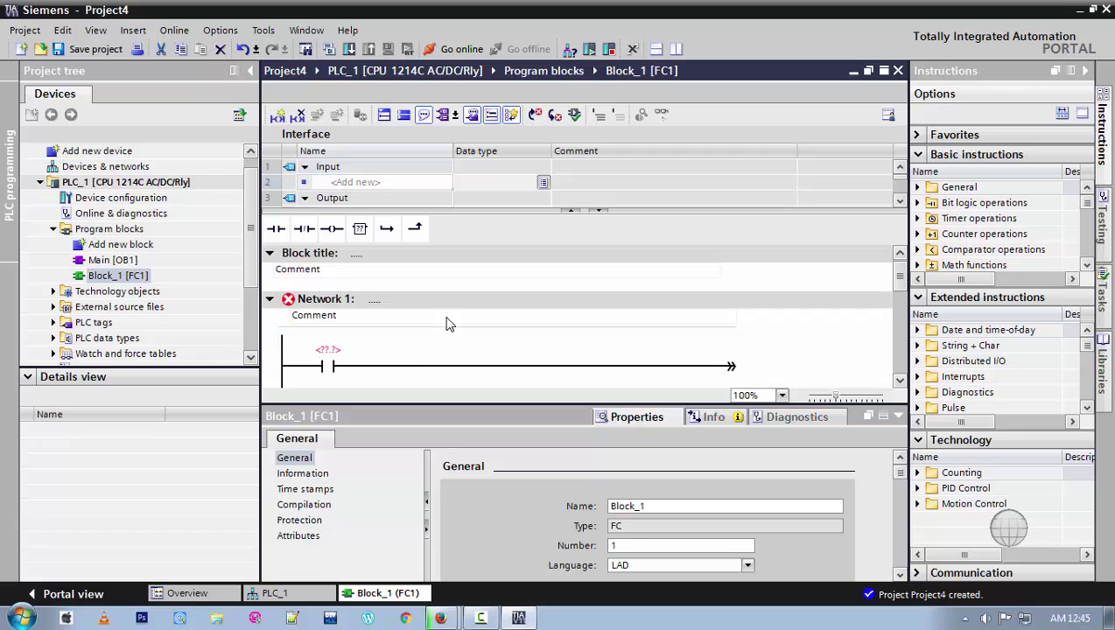
pyautogui.scroll(-2, 446, 323)
# Add a normally closed contact, an output coil, and a parallel branch with a normally open contact
pyautogui.click(400, 269)
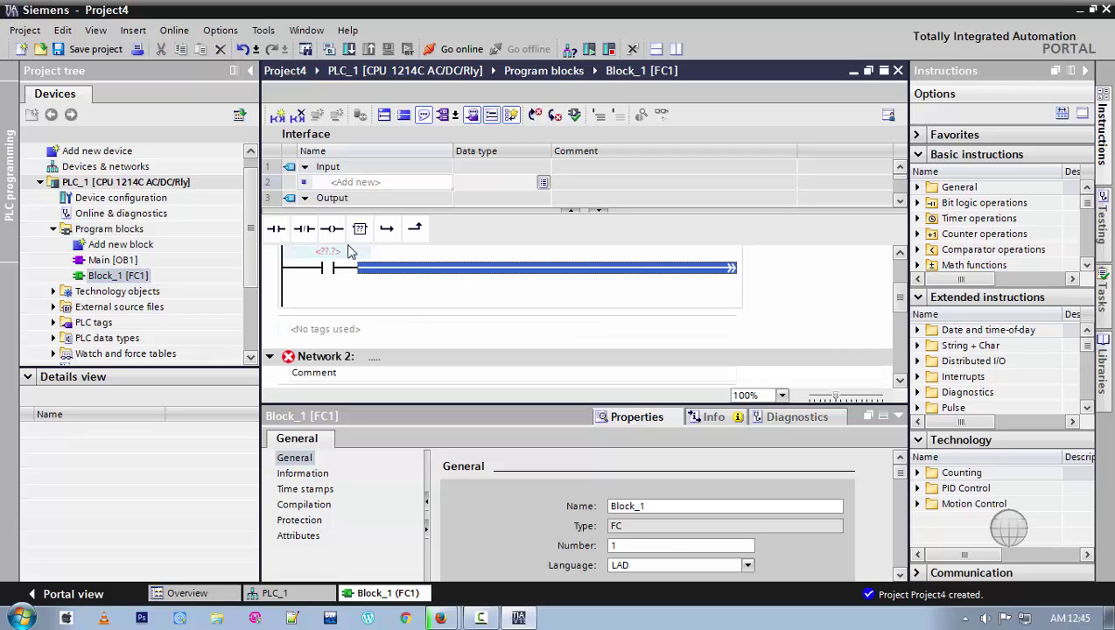
pyautogui.click(306, 231)
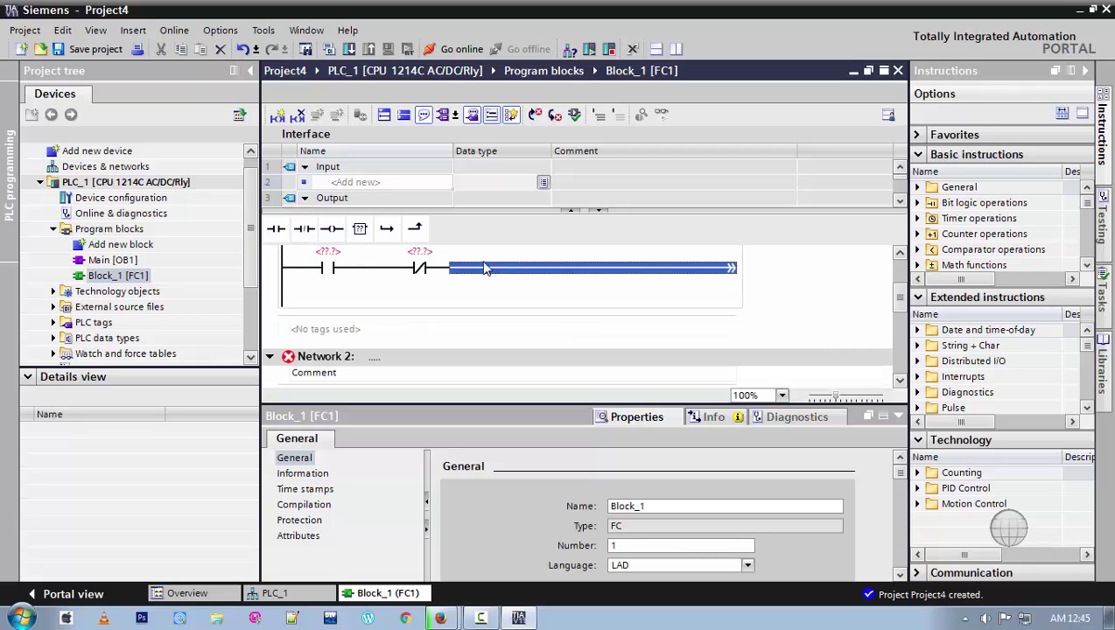
pyautogui.click(332, 230)
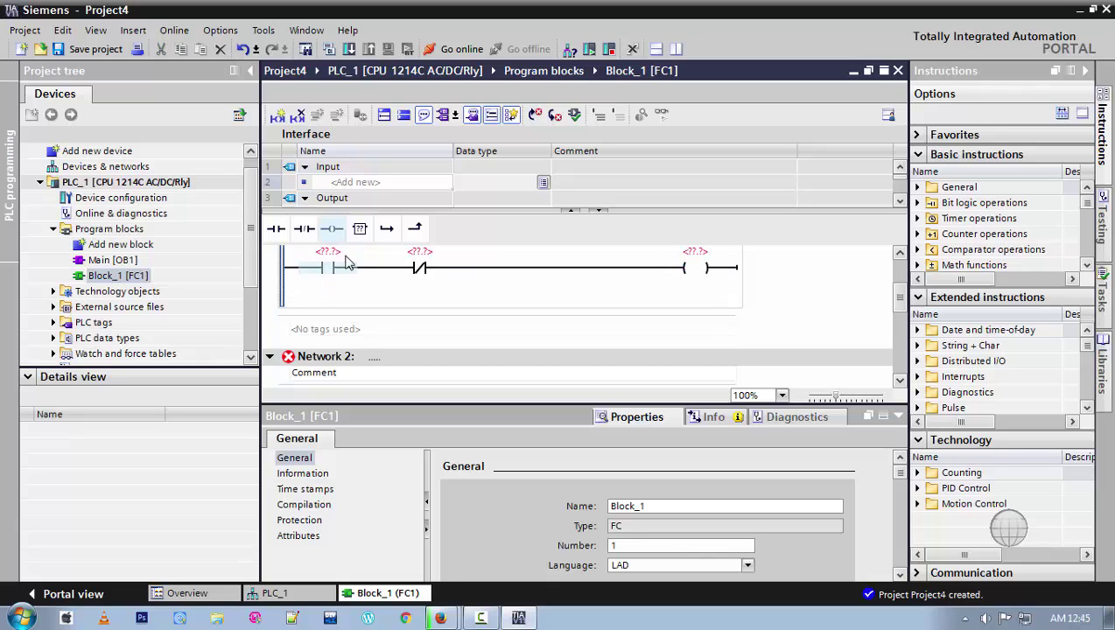
pyautogui.click(385, 232)
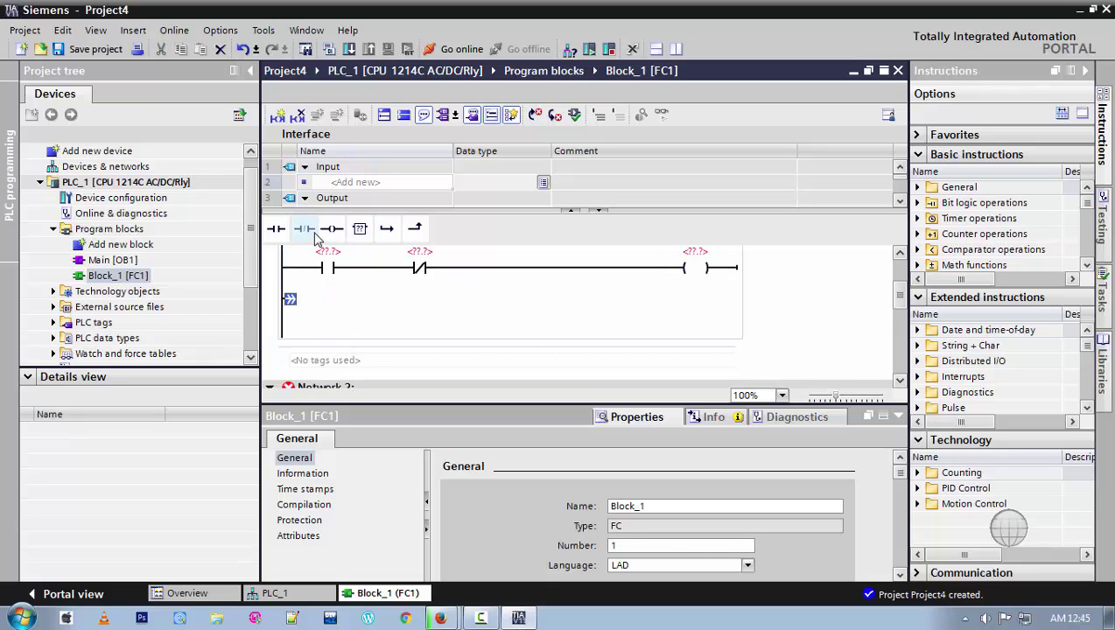
pyautogui.click(278, 230)
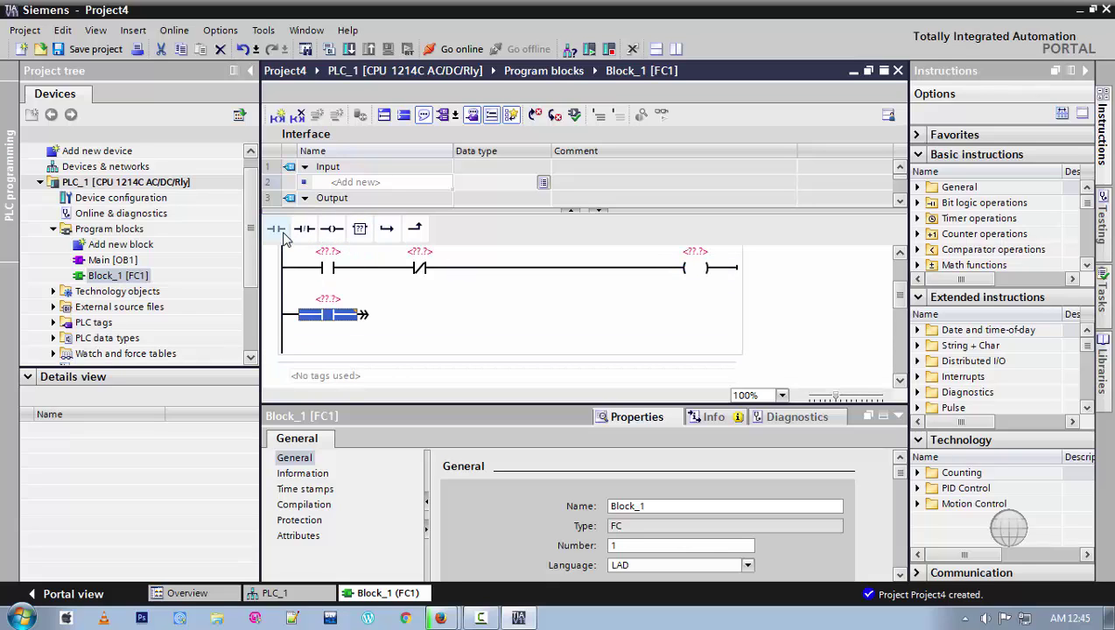
pyautogui.click(413, 230)
pyautogui.click(337, 260)
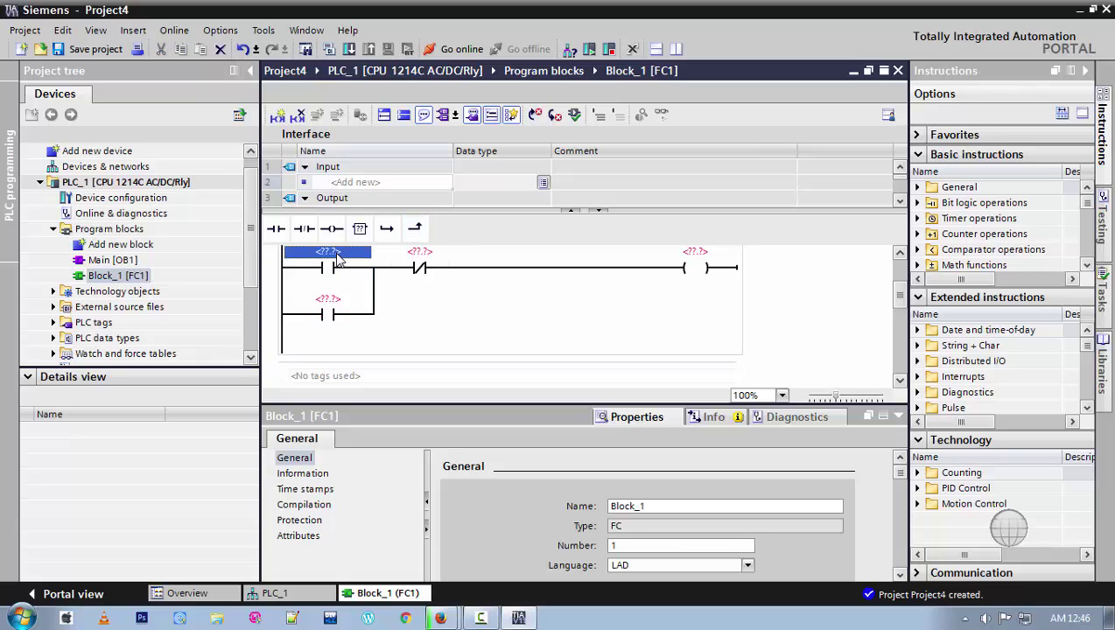
# Enter i0.0 for the first contact and i0.1 for the normally closed contact
pyautogui.click(337, 254)
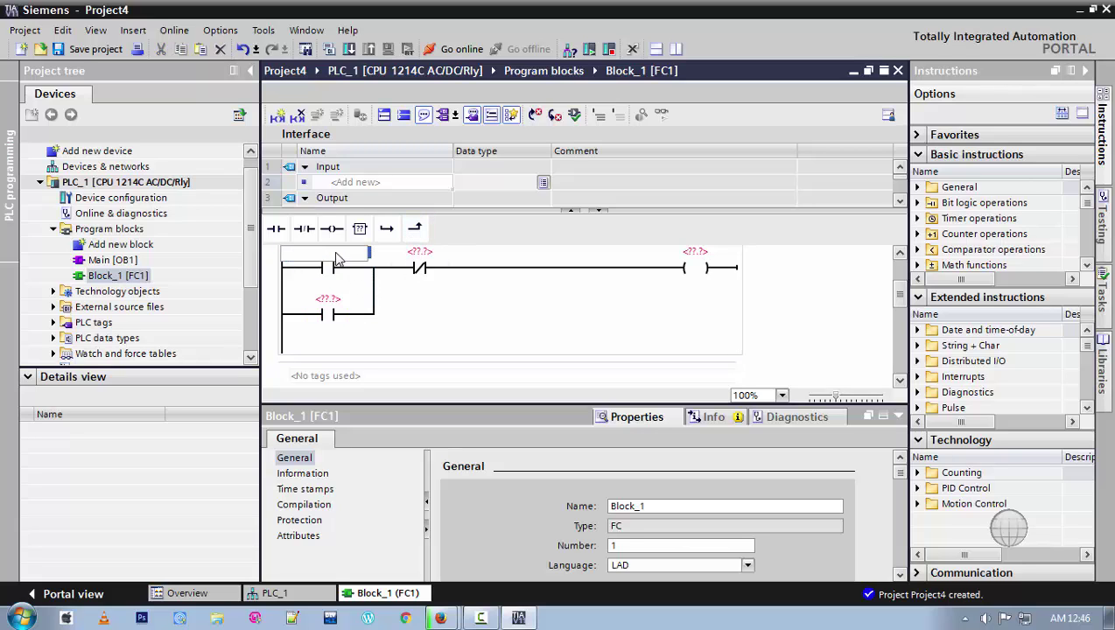
pyautogui.write('i0.0')
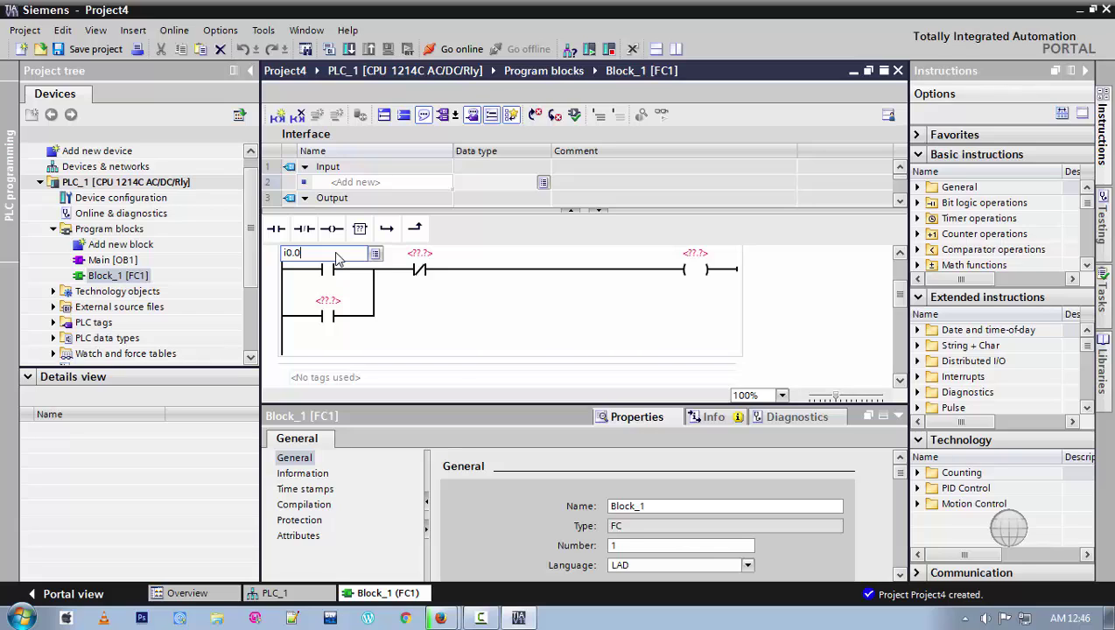
pyautogui.press('Return')
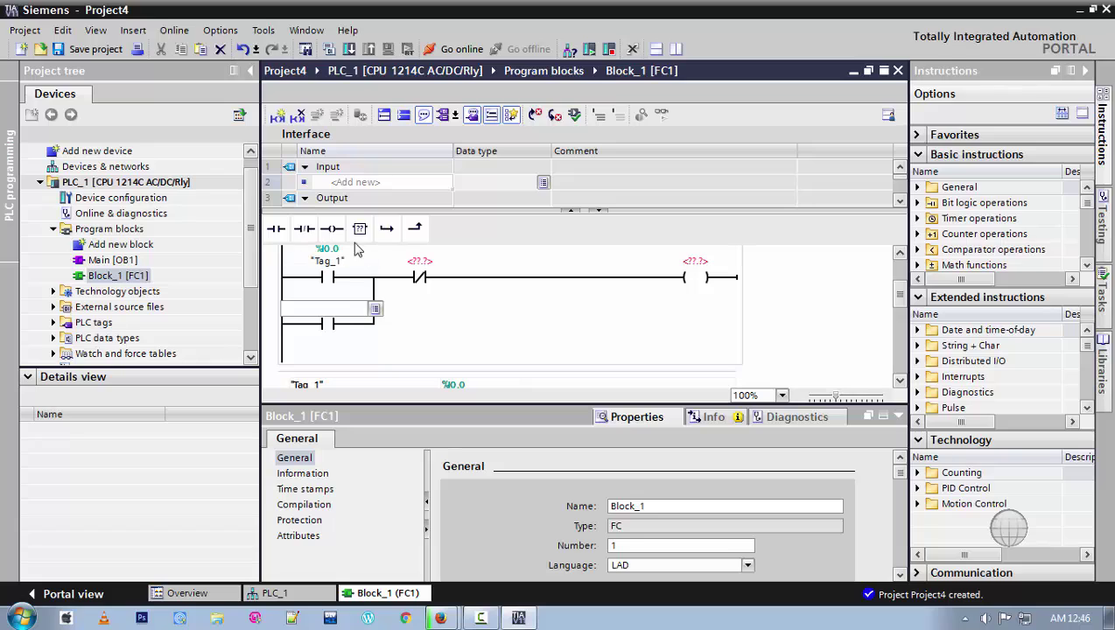
pyautogui.click(421, 262)
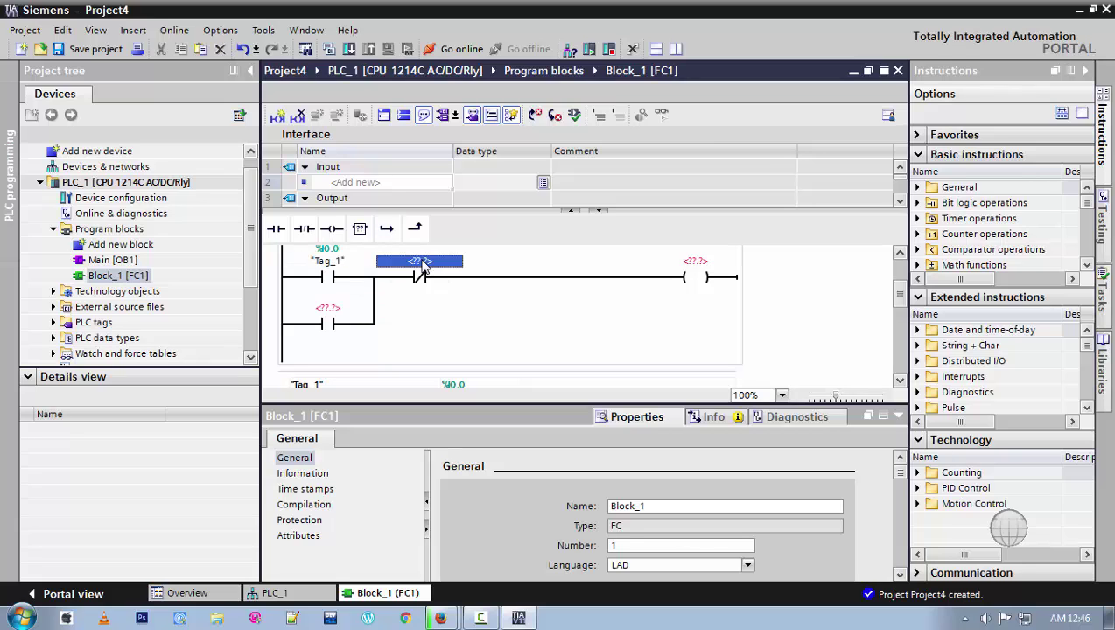
pyautogui.write('i')
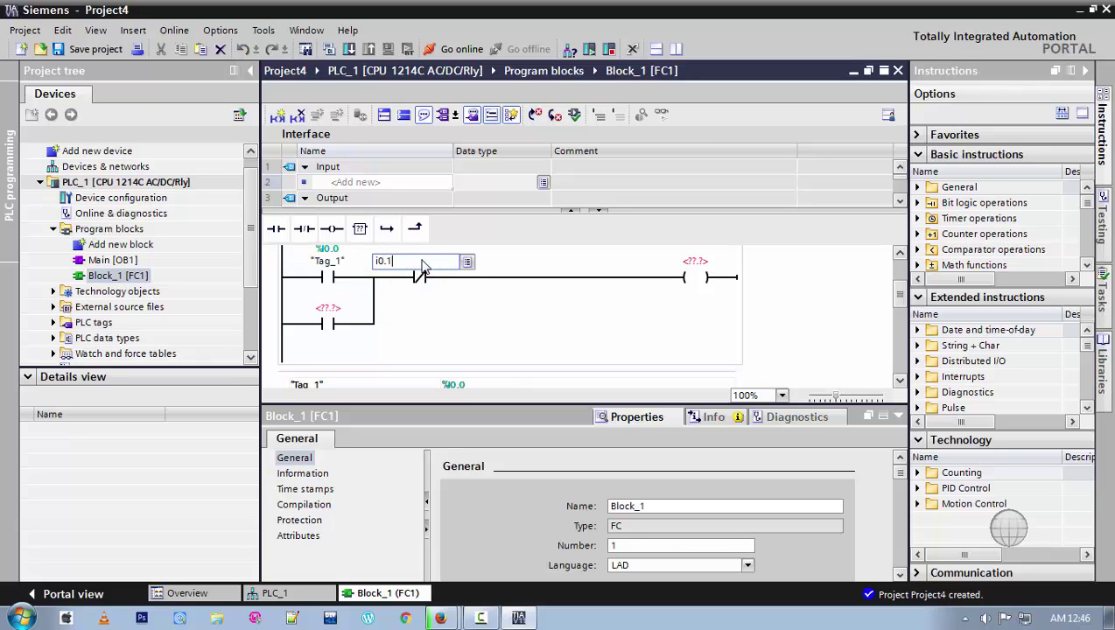
pyautogui.write('0.1')
pyautogui.press('Return')
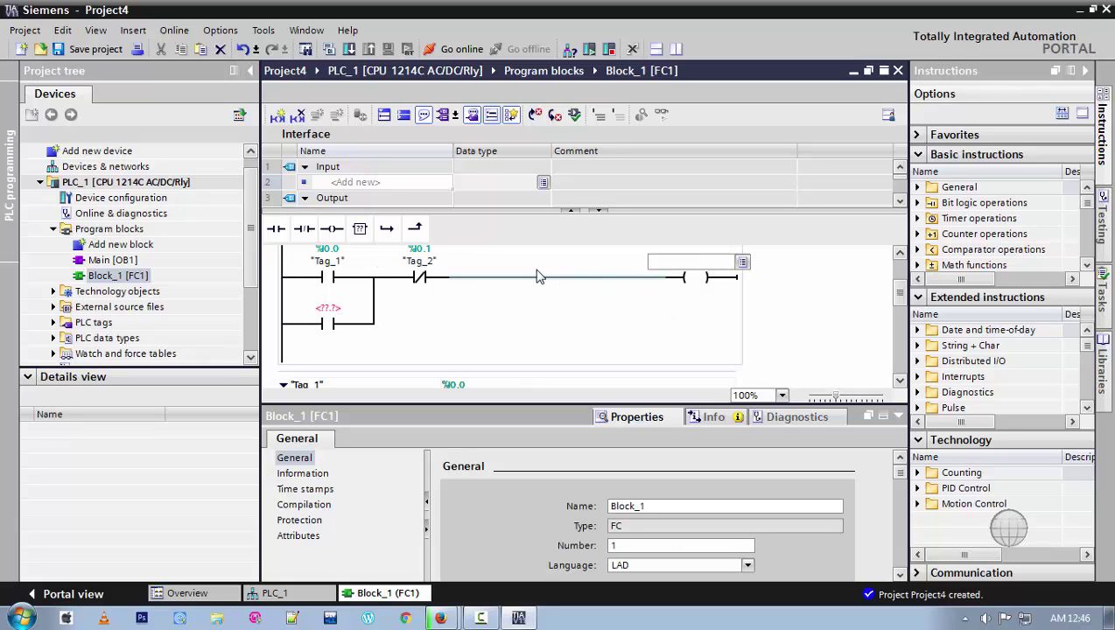